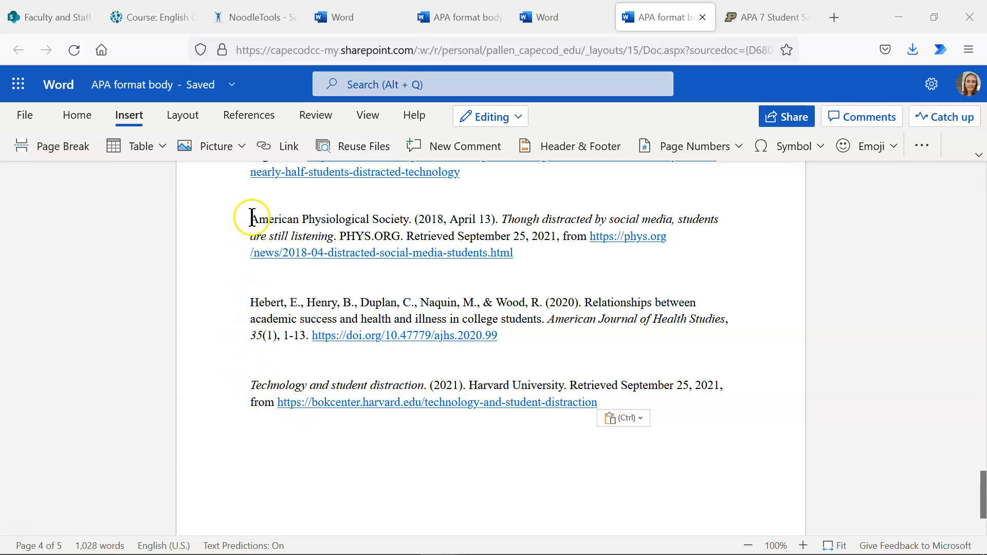
- Move the Inside Higher Ed survey reference below the American Physiological Society entry and remove its leading space
scroll(251, 219, up, 3)
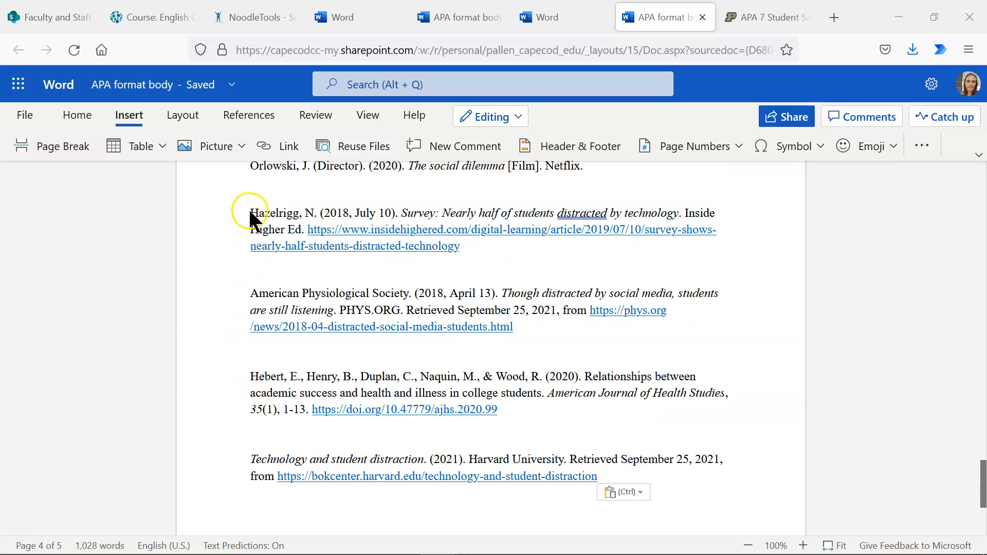
scroll(253, 210, up, 1)
drag(250, 257, 501, 305)
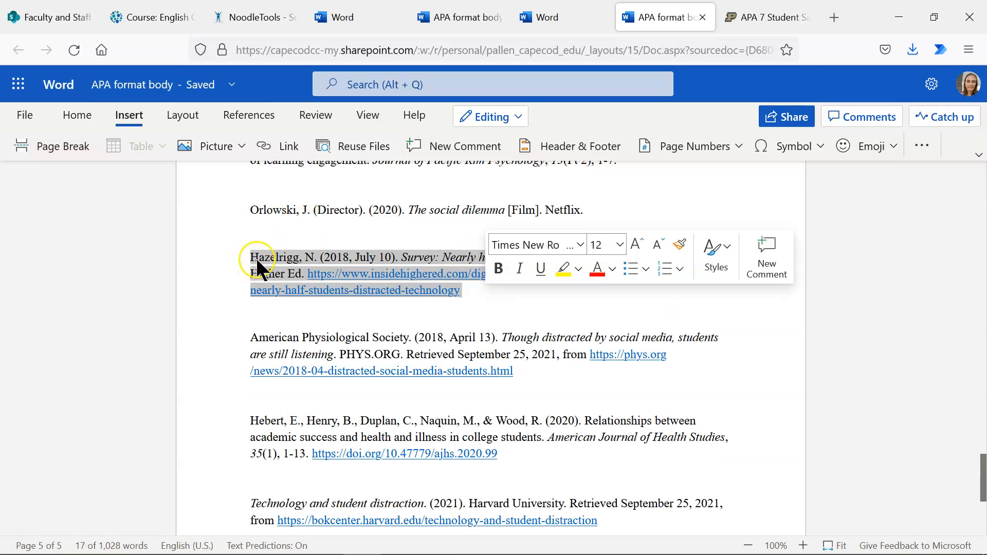
drag(256, 263, 239, 398)
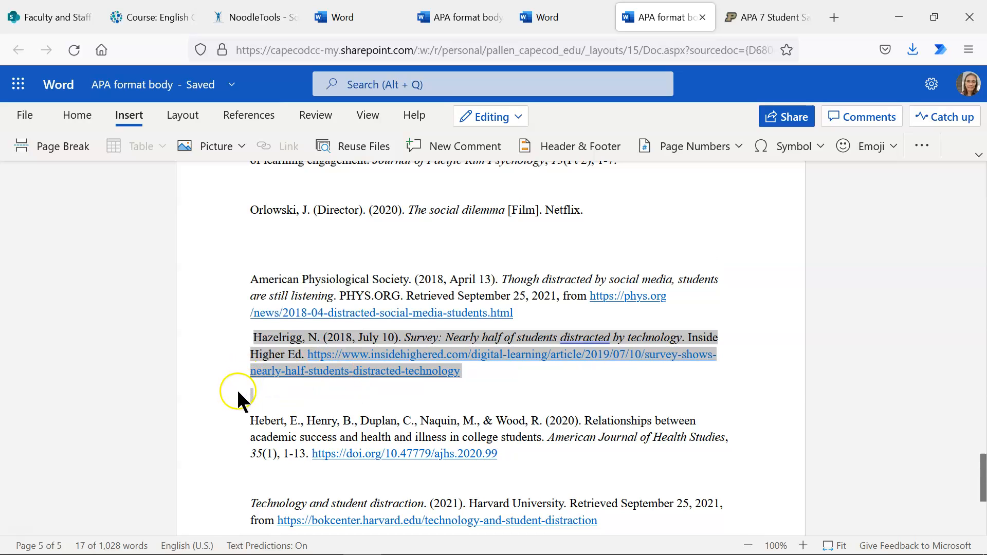
click(258, 338)
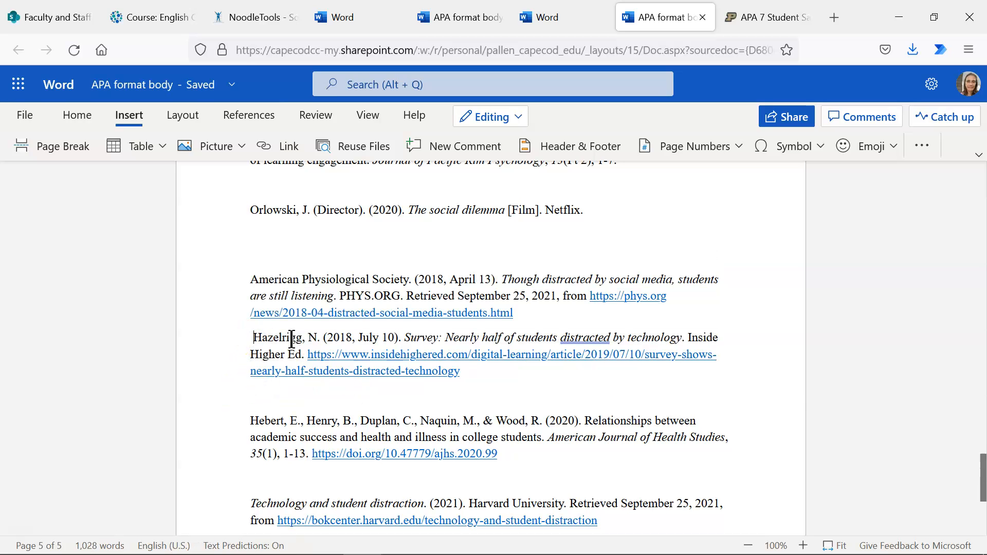
key(BackSpace)
- Move The social dilemma film reference directly above Technology and student distraction, removing the blank line and leading space between them
scroll(282, 278, up, 3)
click(255, 285)
drag(246, 285, 615, 277)
drag(253, 283, 310, 262)
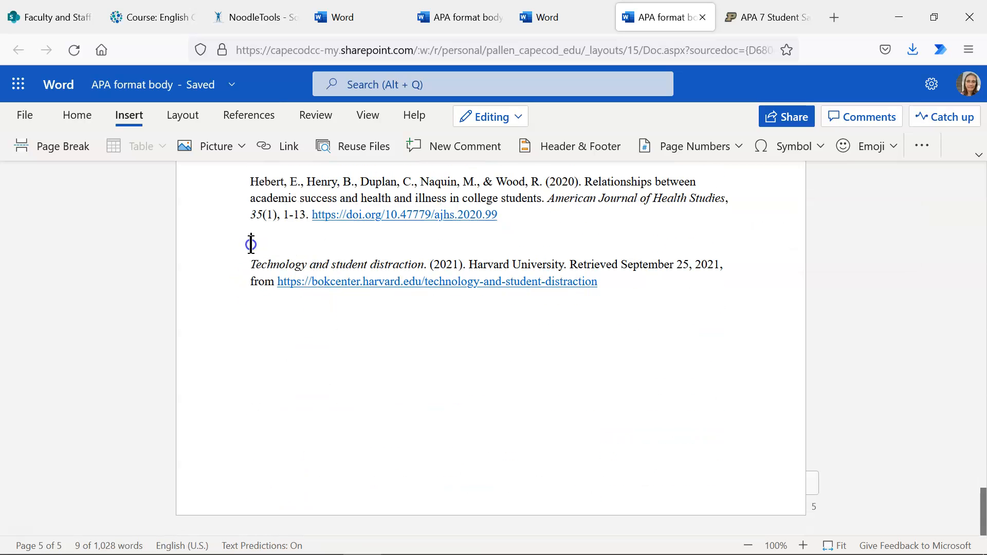
drag(248, 241, 247, 240)
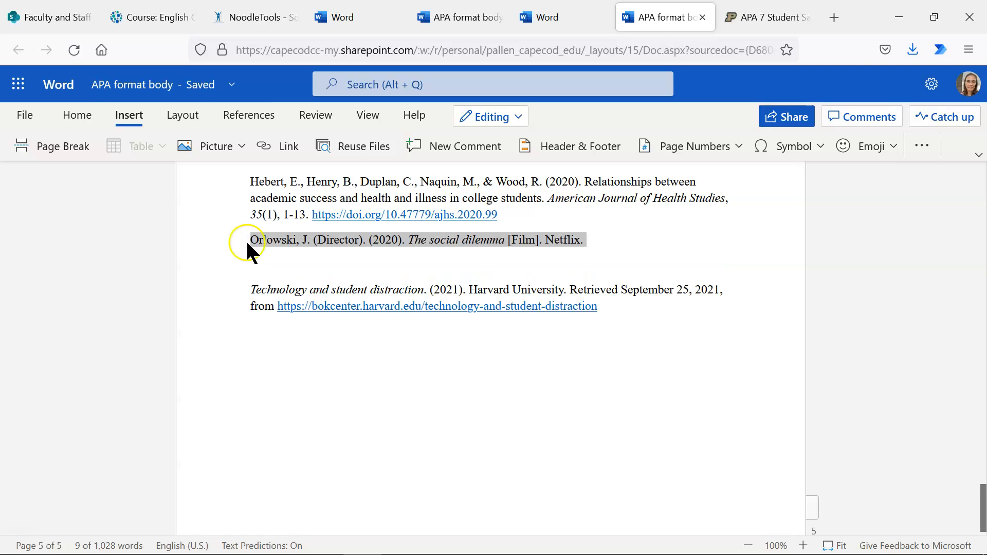
click(255, 262)
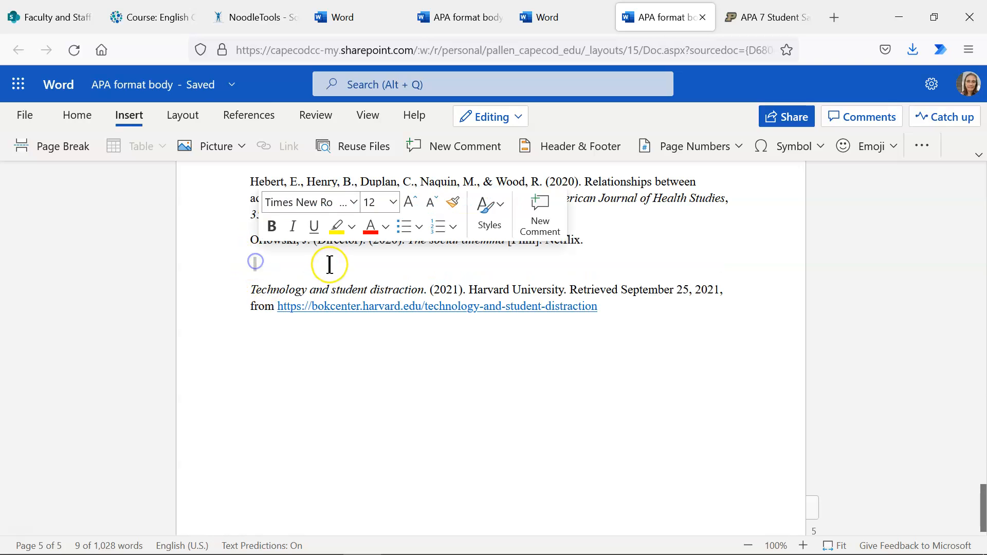
key(BackSpace)
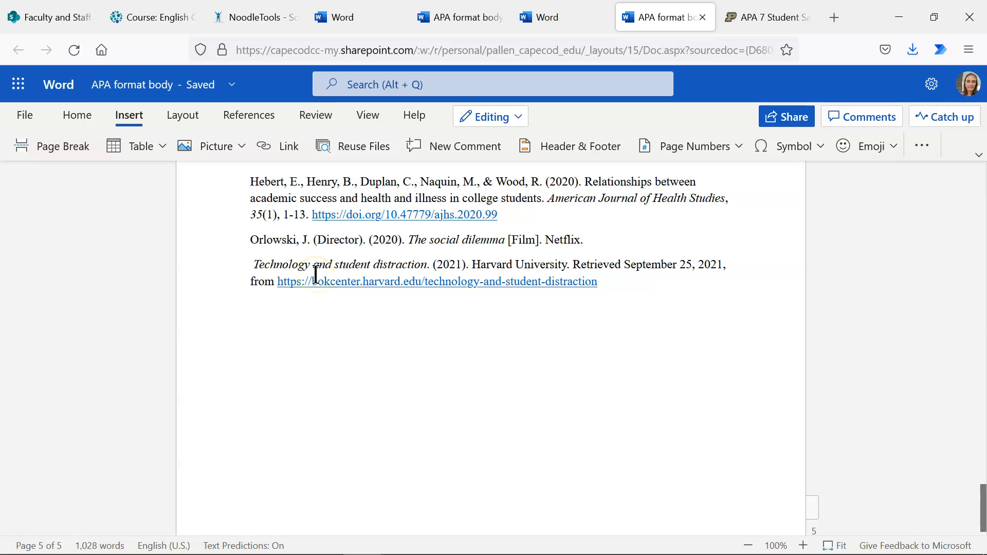
key(Delete)
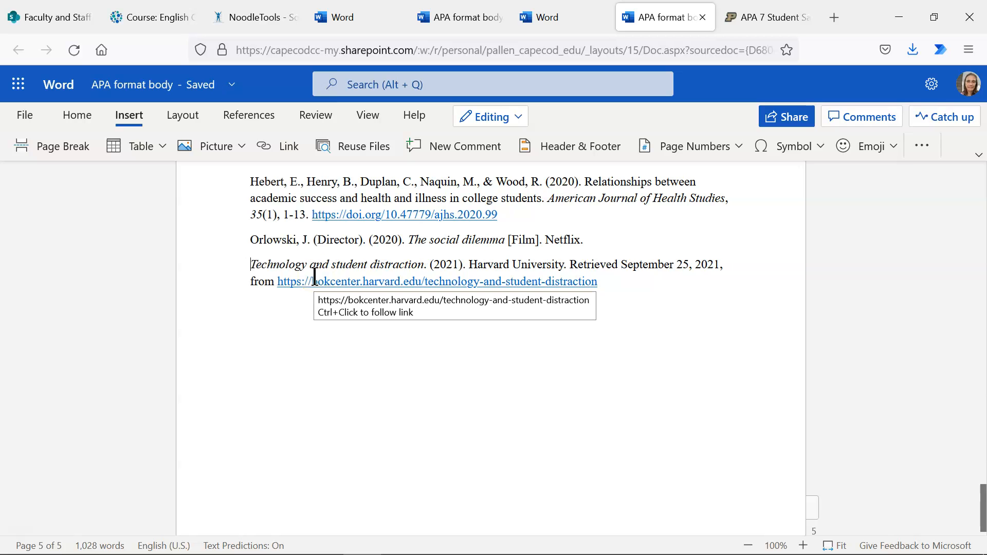
- Delete the blank line between the Inside Higher Ed reference and the American Journal of Health Studies reference
scroll(295, 276, up, 4)
click(284, 382)
key(BackSpace)
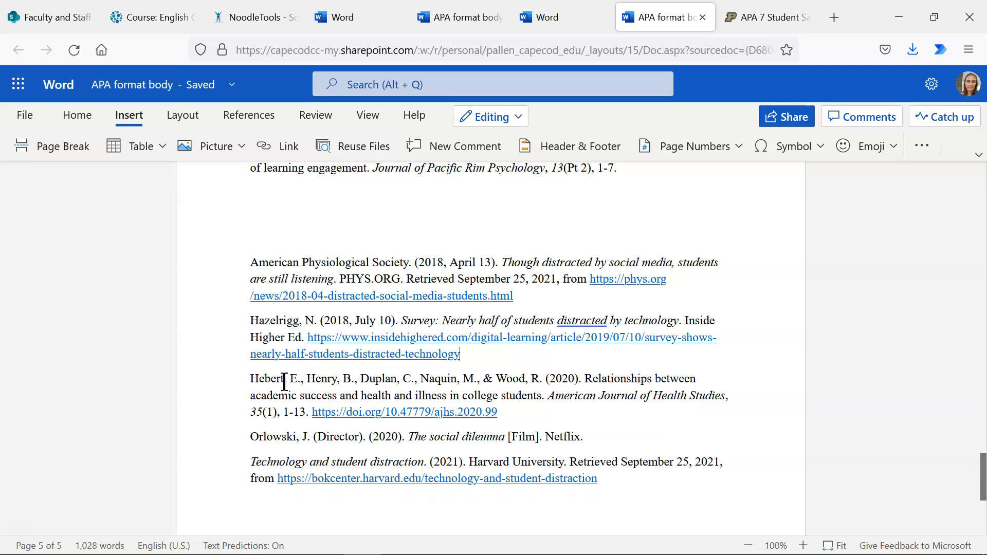
click(251, 321)
key(BackSpace)
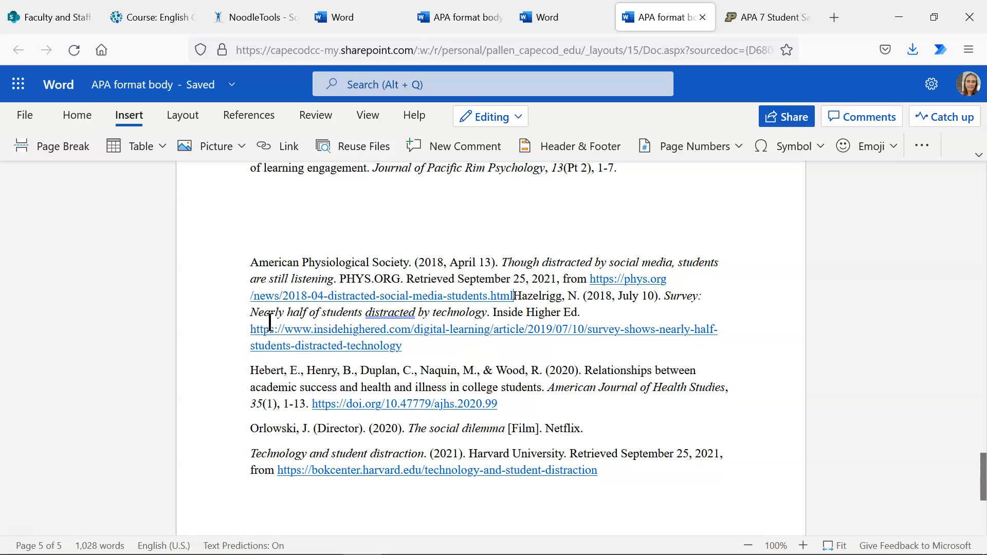
key(Return)
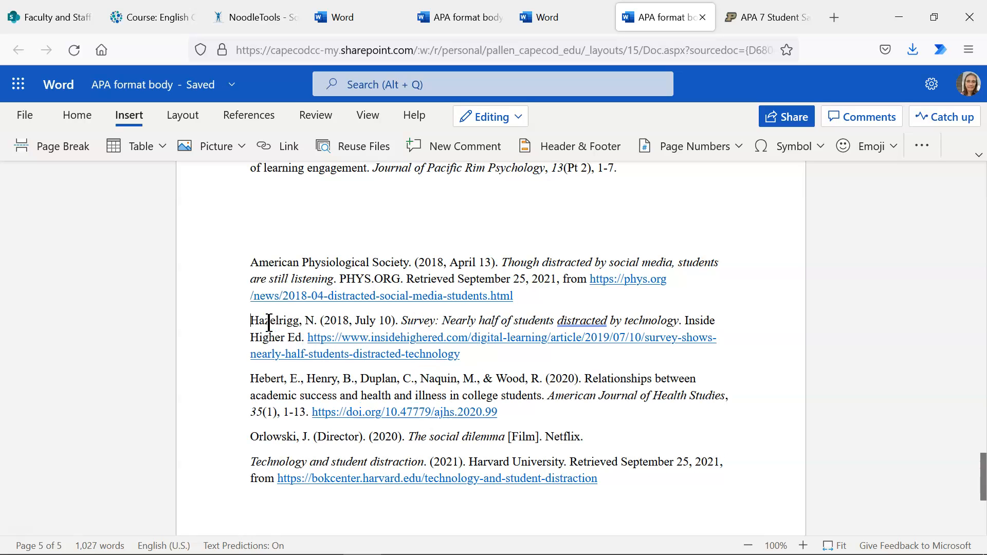
- Move the Journal of Pacific Rim Psychology reference from the start of the list to directly above The social dilemma entry
scroll(257, 273, up, 3)
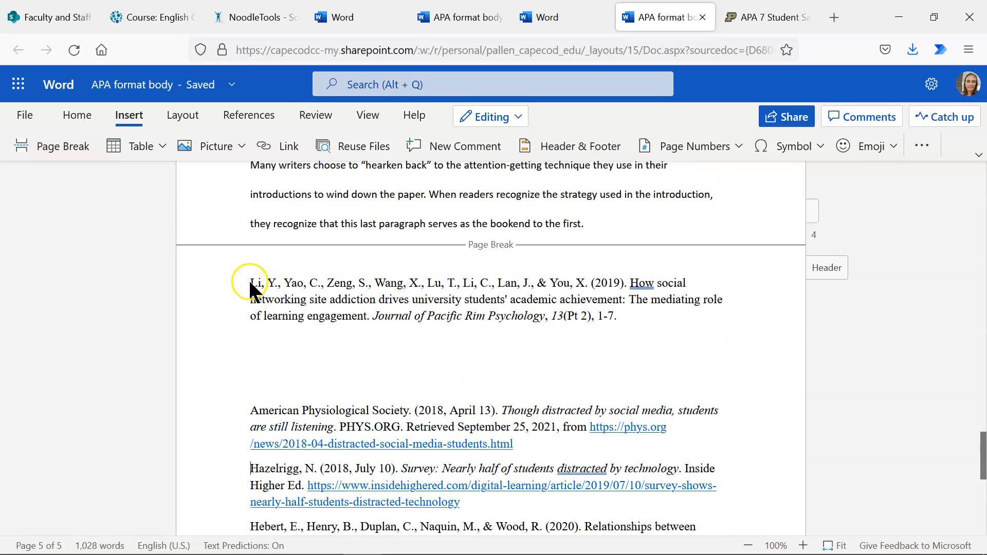
drag(250, 282, 665, 329)
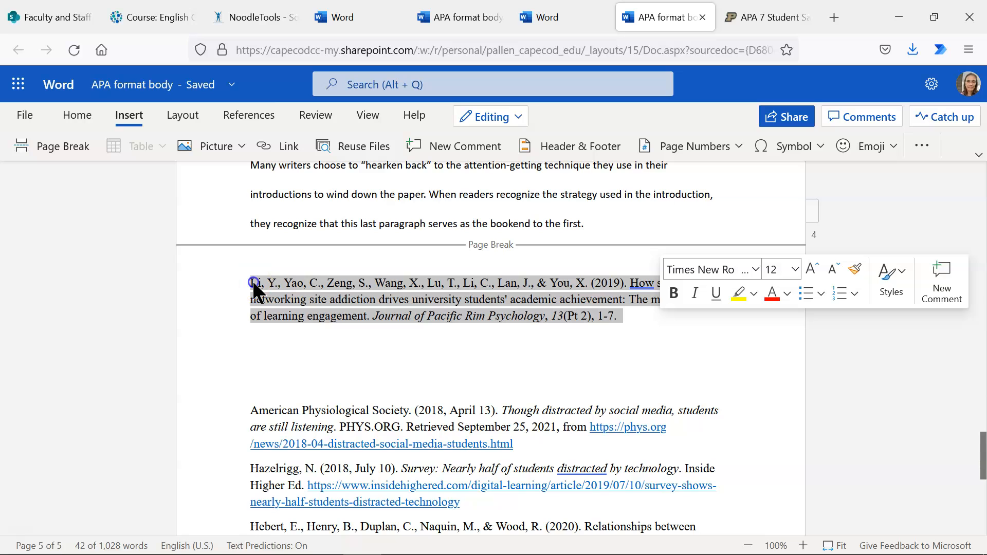
scroll(257, 495, down, 5)
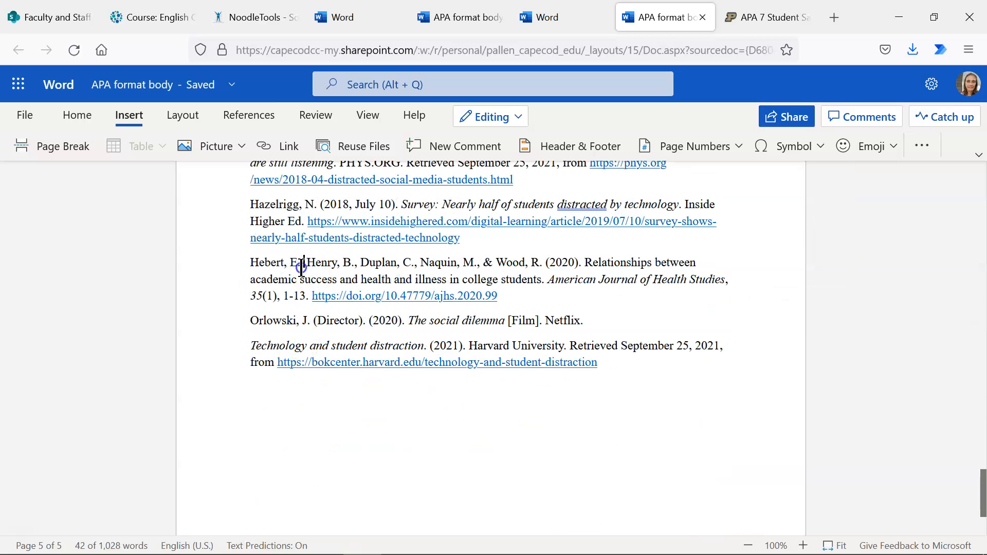
drag(253, 322, 254, 323)
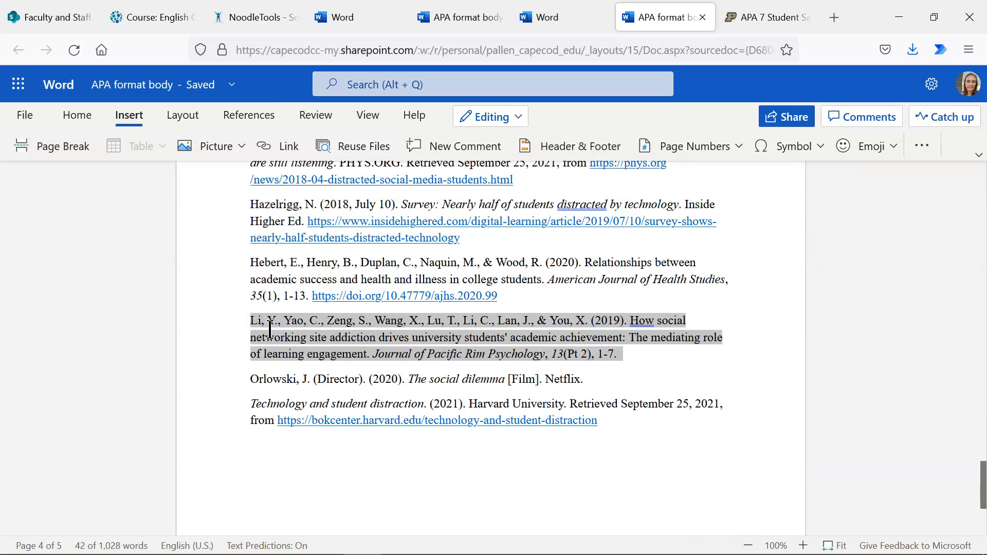
- Delete the blank lines between the page break and the American Physiological Society reference
scroll(268, 239, up, 6)
scroll(265, 234, down, 4)
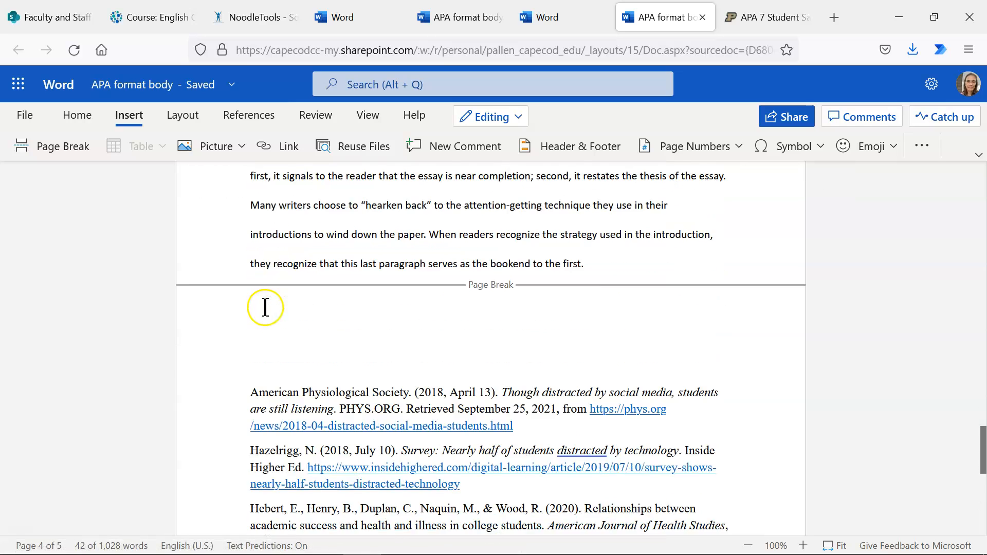
click(259, 226)
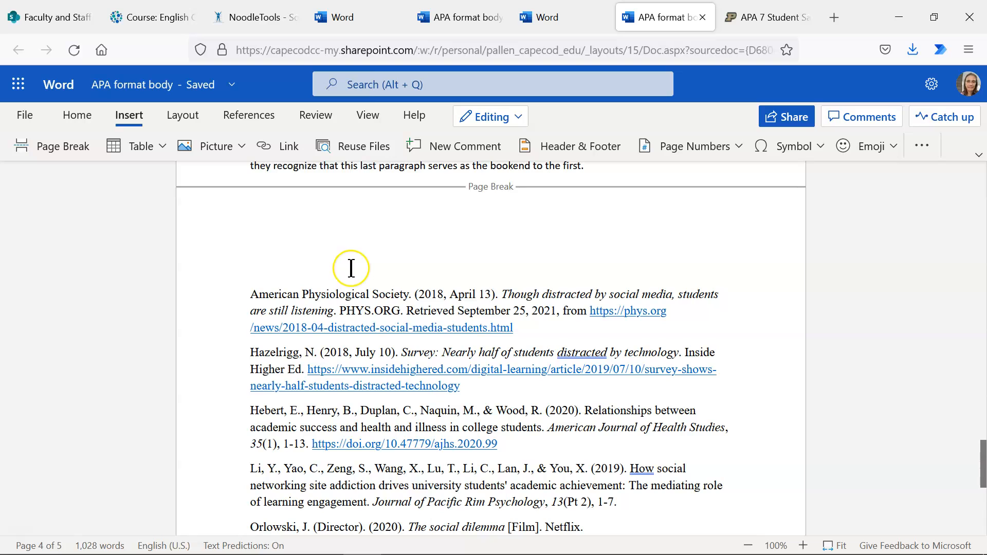
key(Delete)
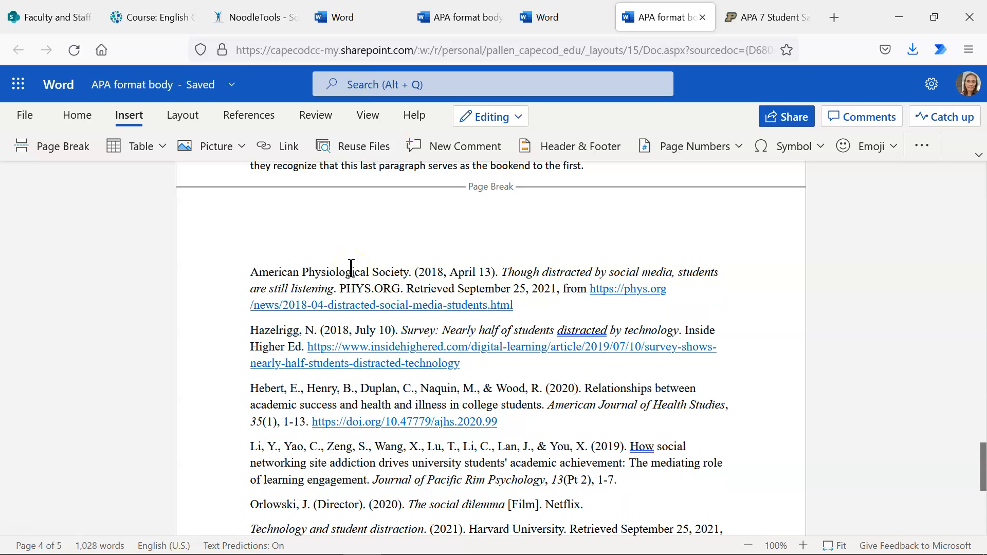
key(Delete)
key(Delete)
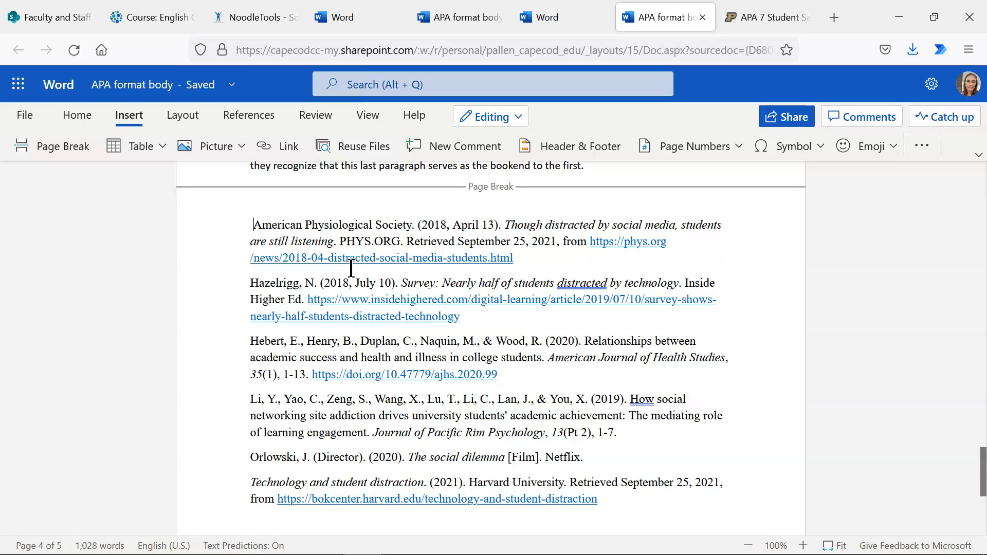
- Add the heading "References" on its own line above the American Physiological Society entry
mouse_move(22, 550)
text(Referen)
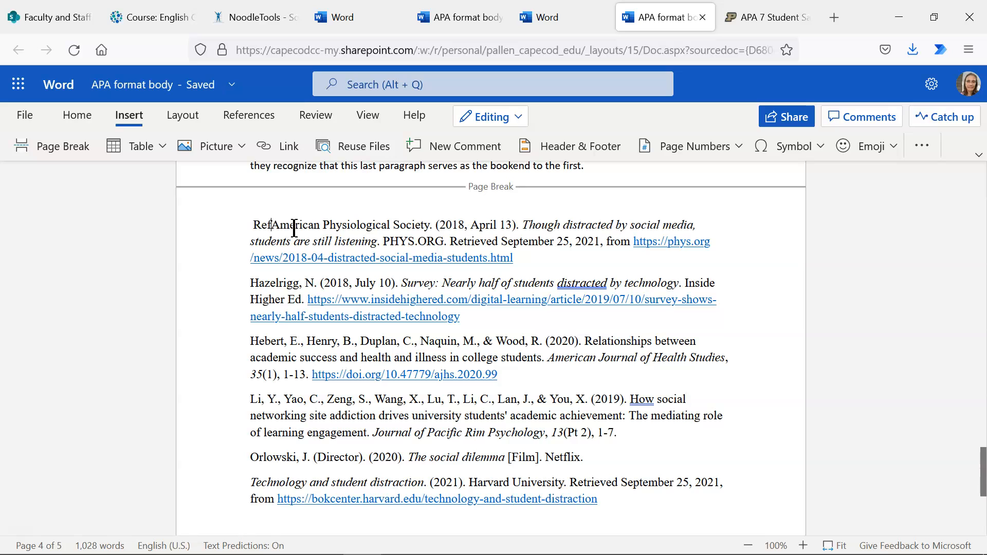
text(ces)
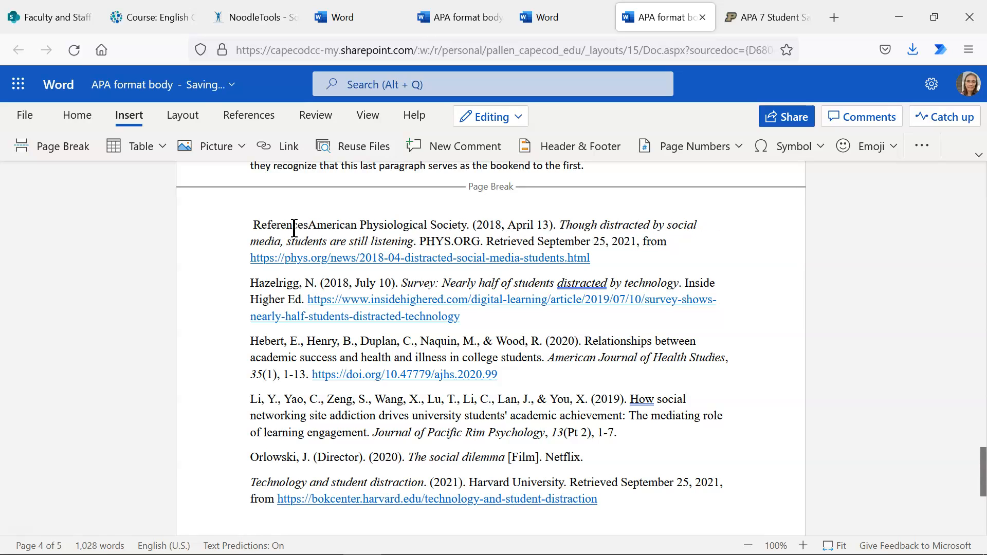
key(Return)
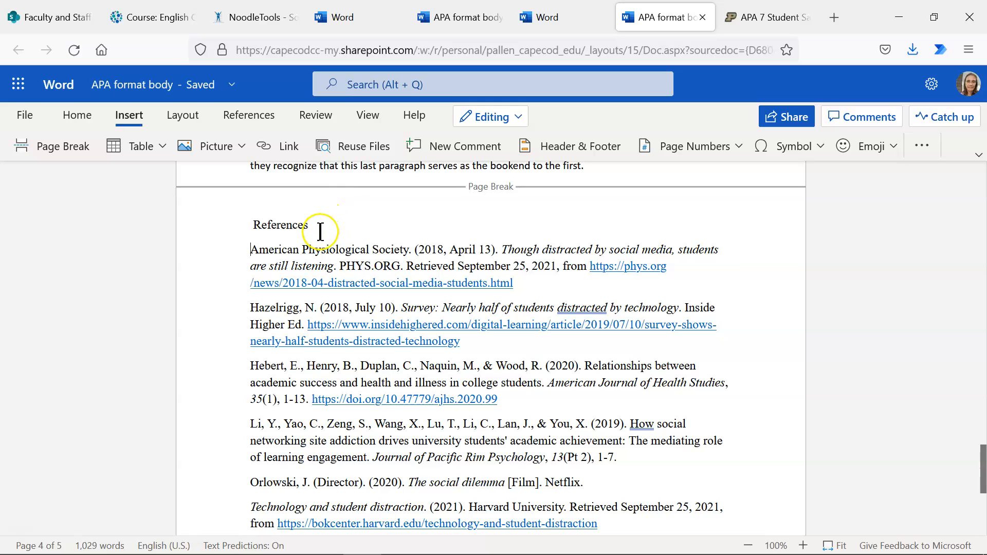
- Make the References heading bold and center it
drag(309, 225, 244, 230)
click(64, 113)
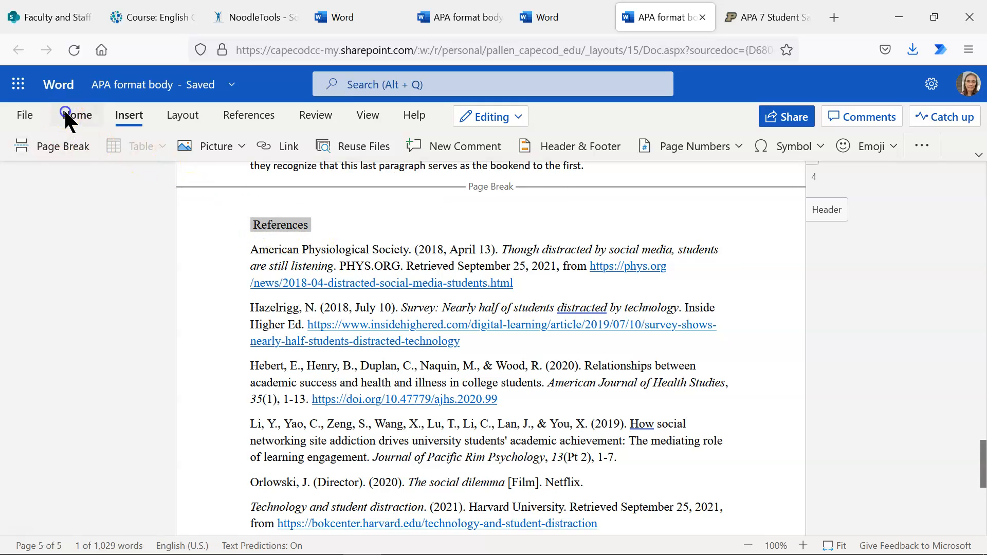
click(338, 144)
click(625, 139)
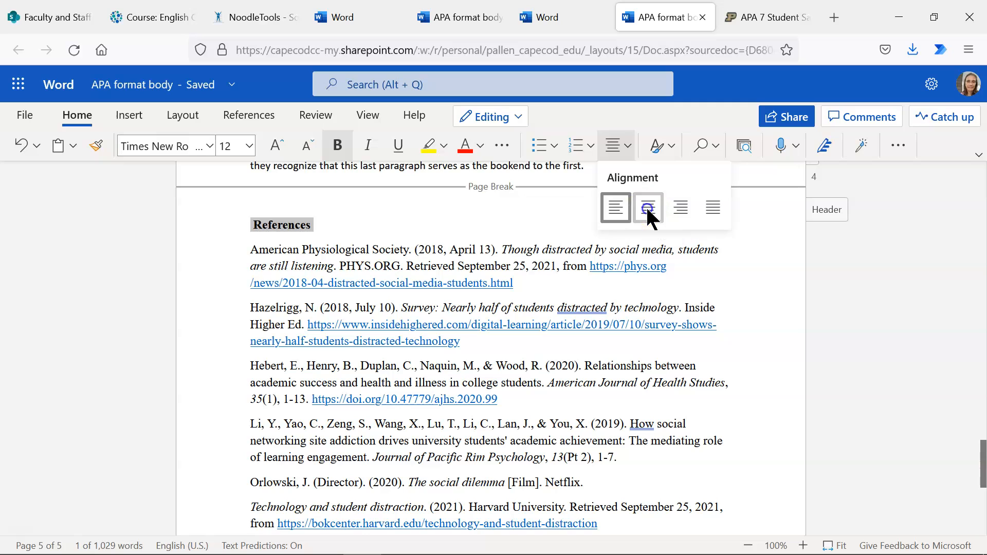
click(647, 209)
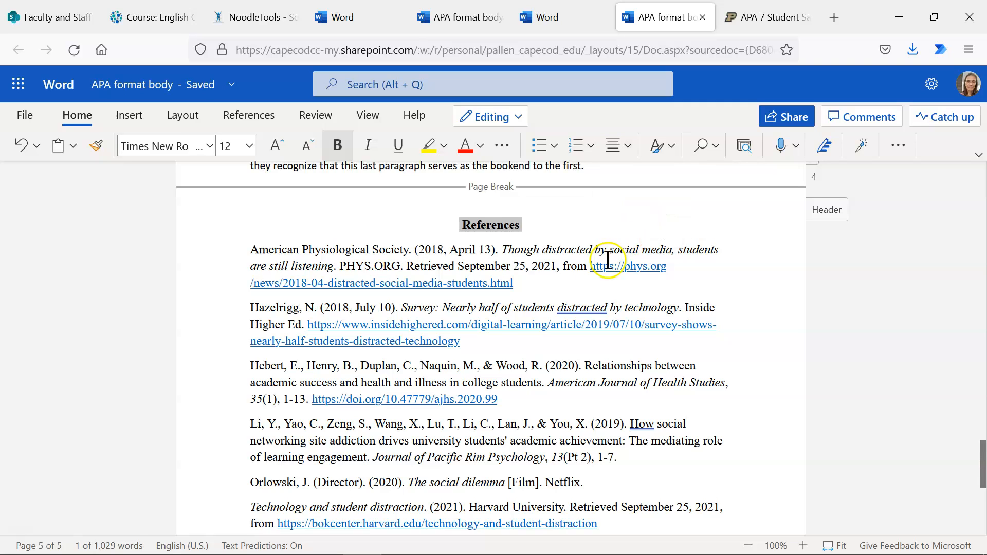
- Select all the reference entries below the heading and choose a 0.5" hanging indent in the paragraph options
click(251, 252)
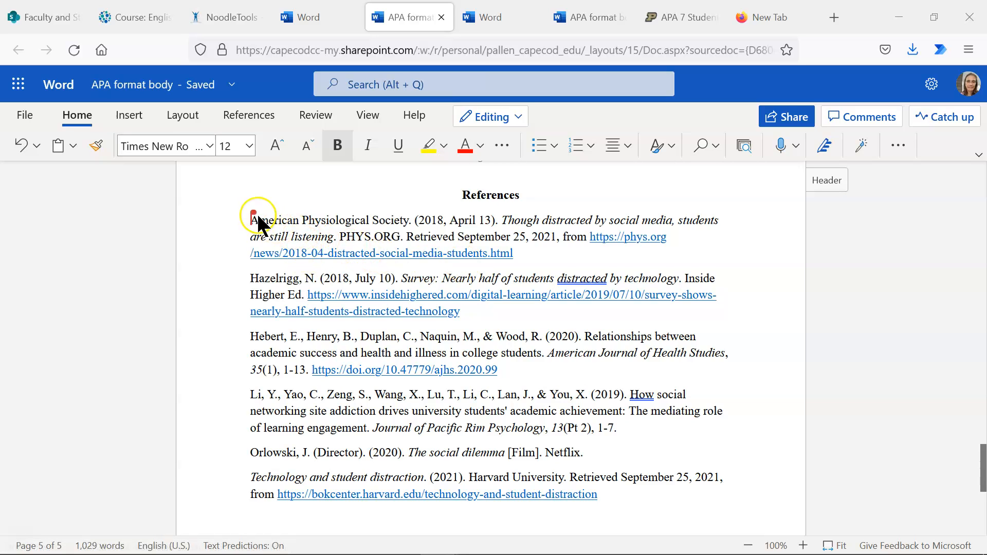
drag(252, 219, 648, 541)
scroll(359, 318, up, 5)
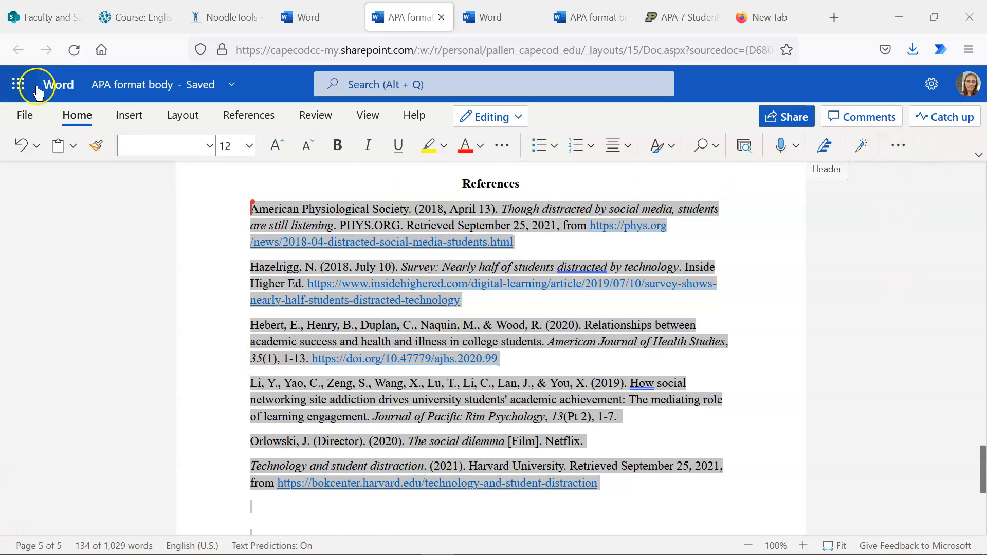
click(898, 146)
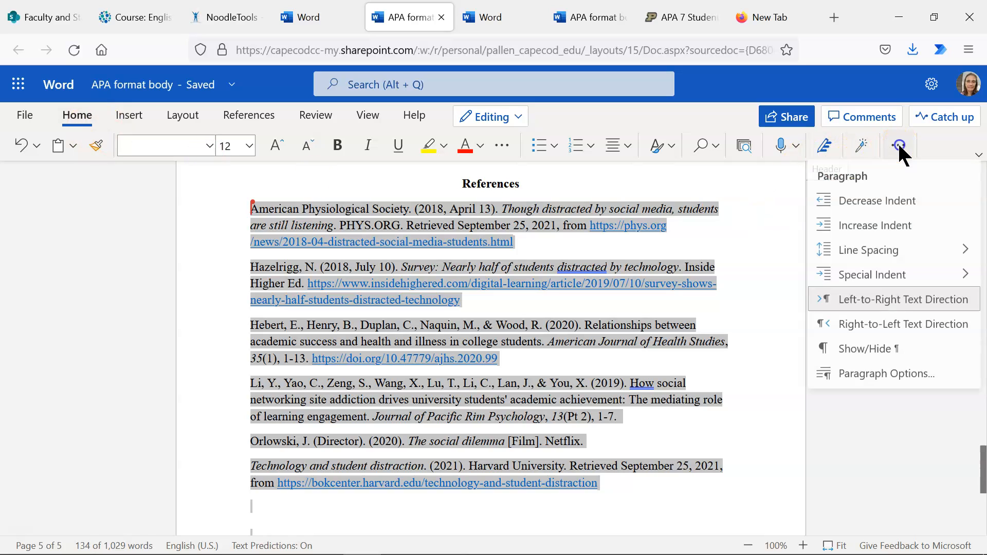
click(868, 378)
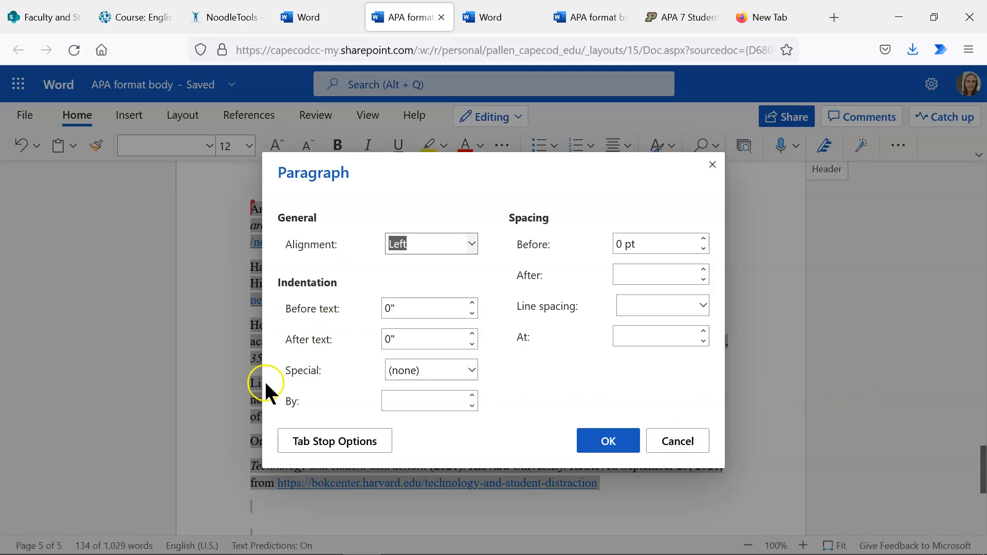
click(469, 368)
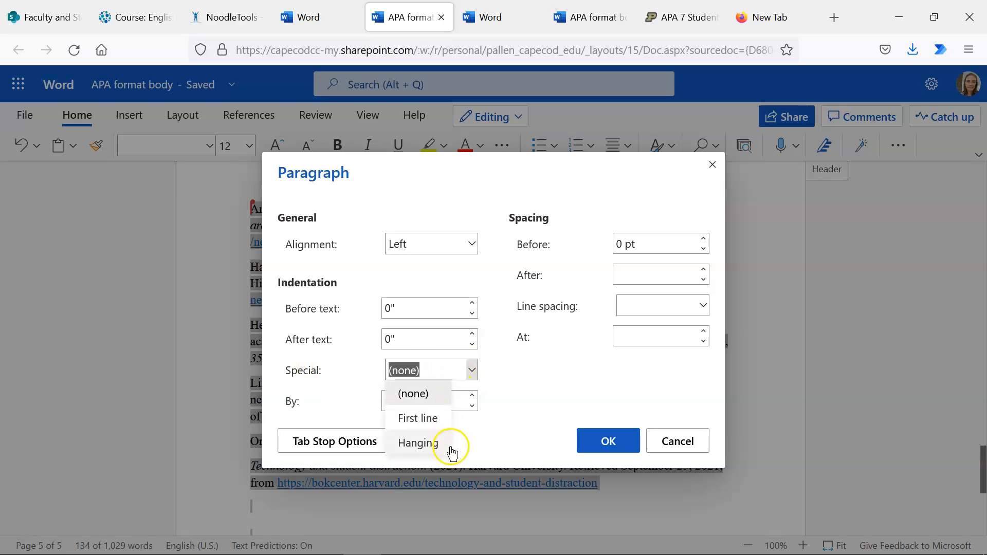
click(449, 444)
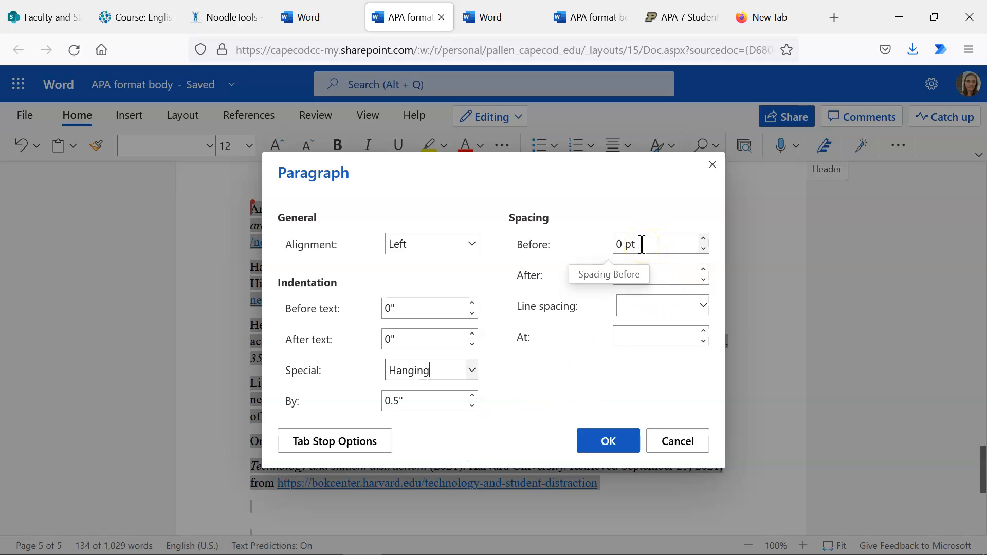
- Set the selected references' spacing after to 0 pt and line spacing to double, and apply the paragraph settings
click(691, 274)
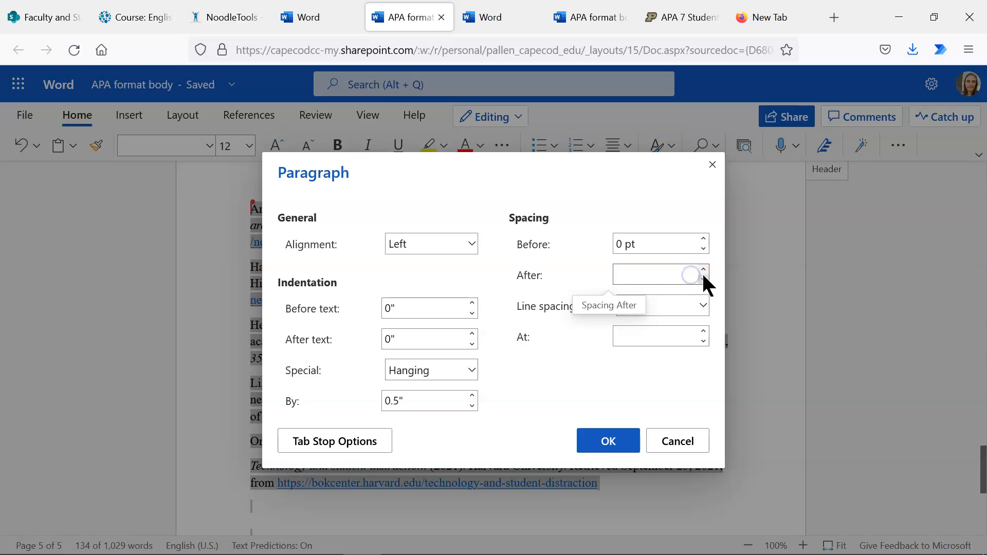
click(703, 276)
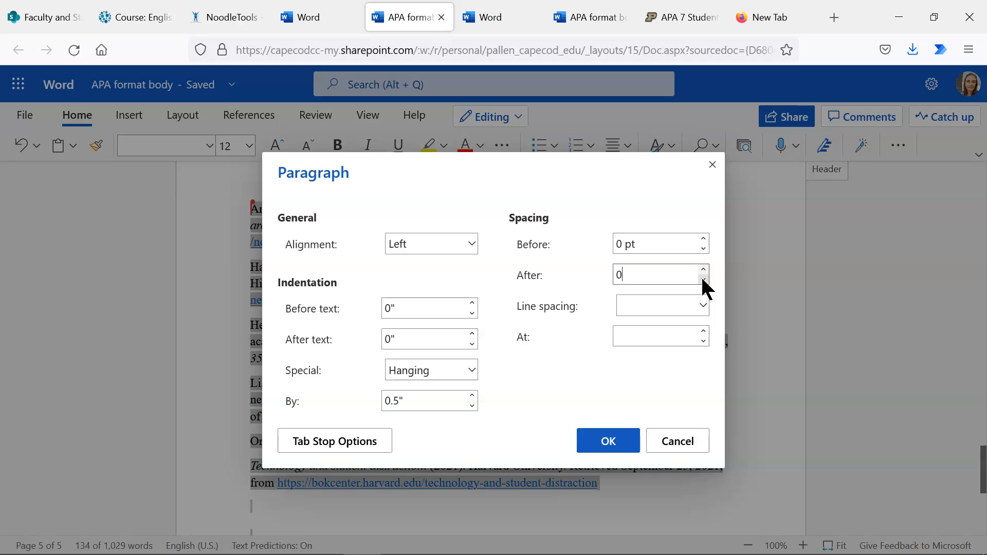
click(703, 305)
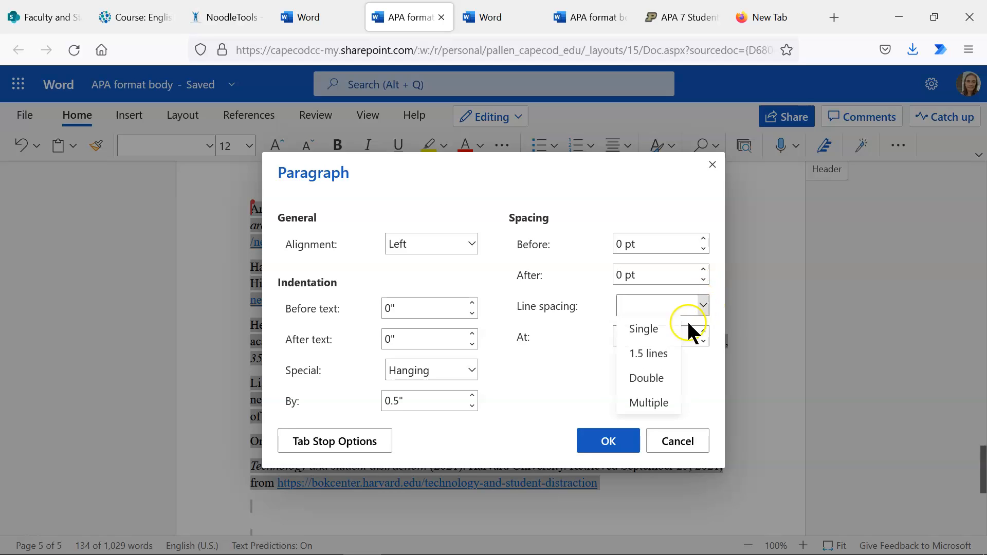
click(662, 387)
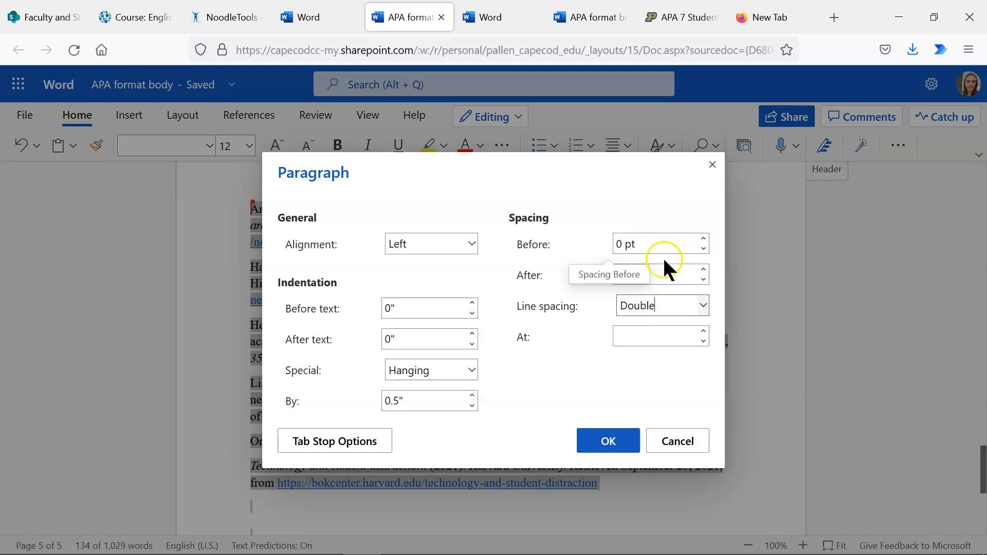
click(703, 306)
click(721, 299)
click(619, 445)
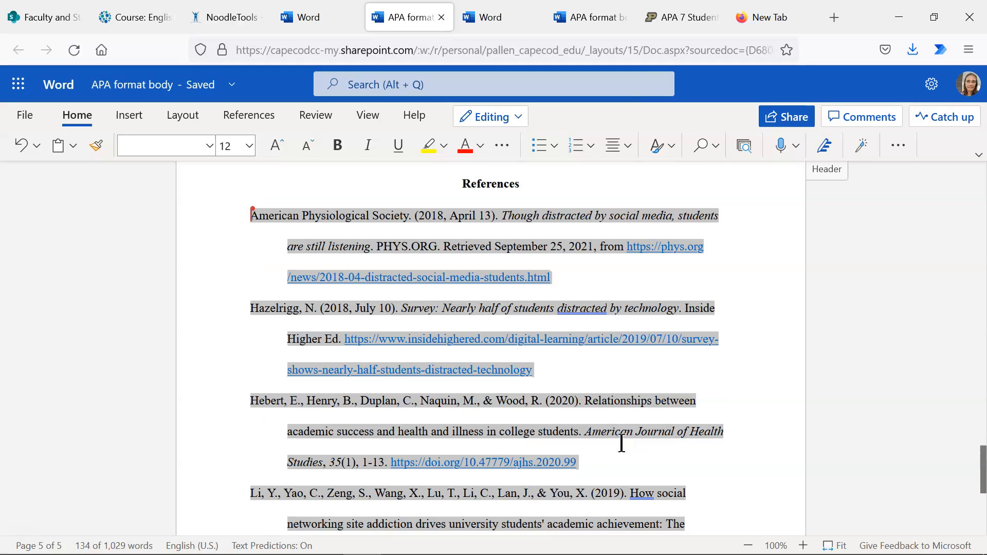
click(668, 372)
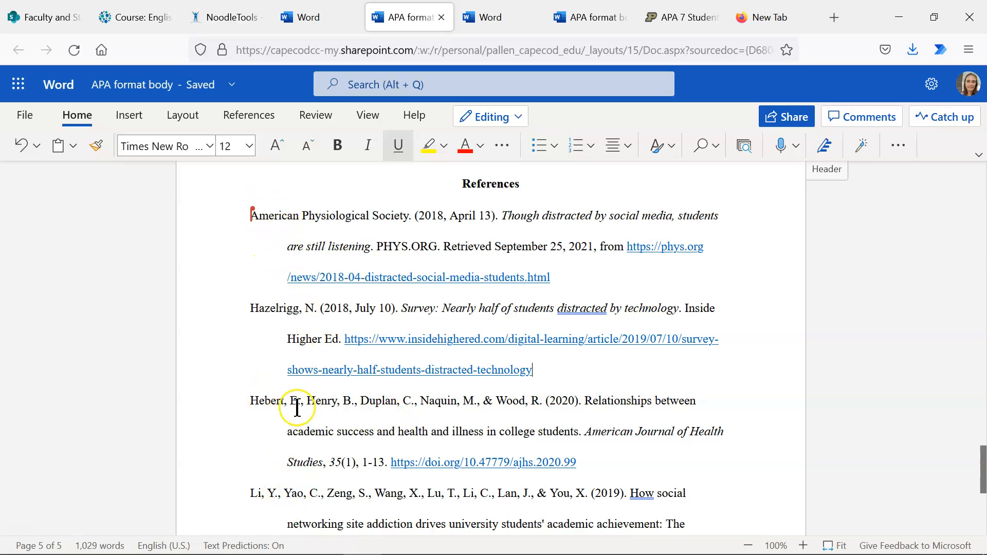
- Remove the blank line above The social dilemma reference and start that reference on its own line without a leading space
scroll(380, 368, down, 4)
scroll(387, 353, down, 1)
scroll(401, 329, up, 1)
click(417, 366)
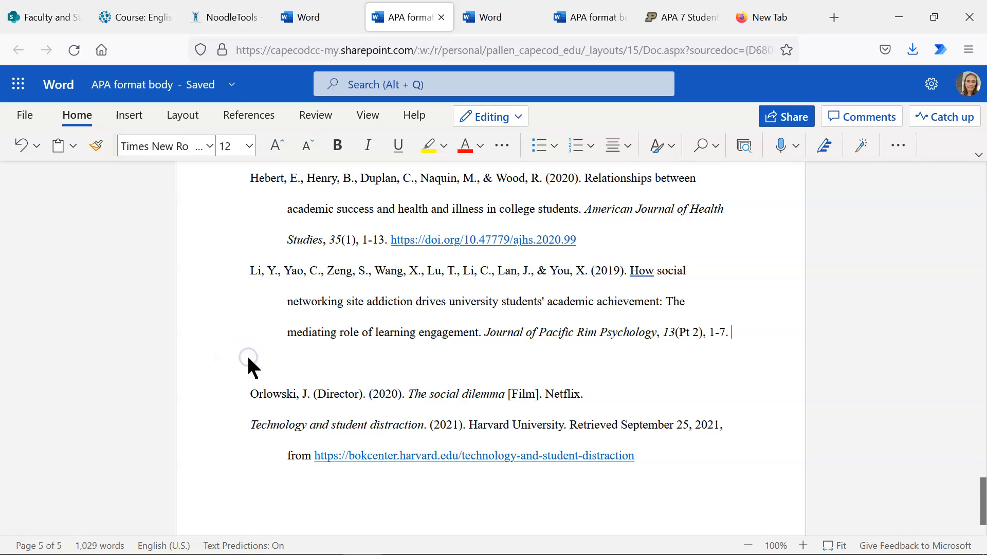
key(Delete)
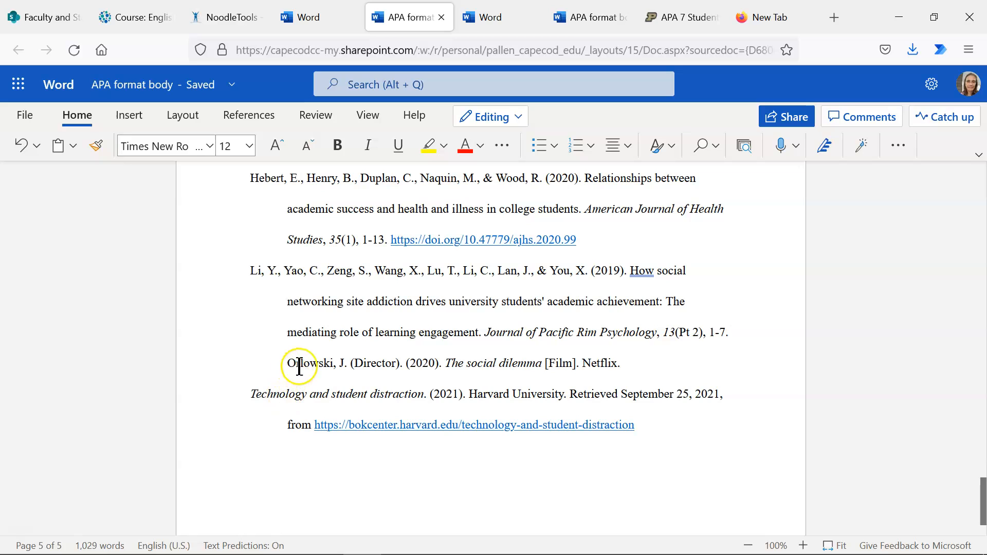
click(283, 364)
key(Return)
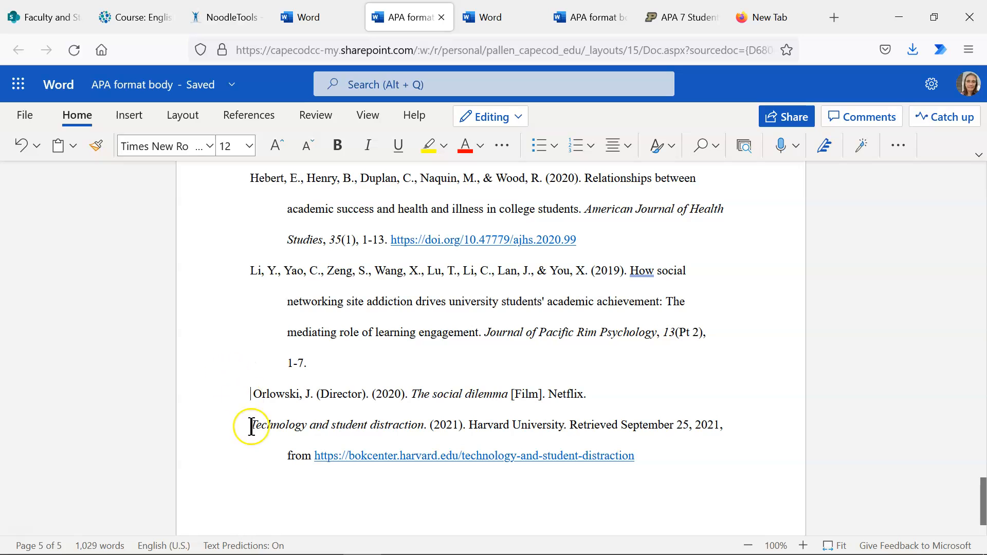
key(Delete)
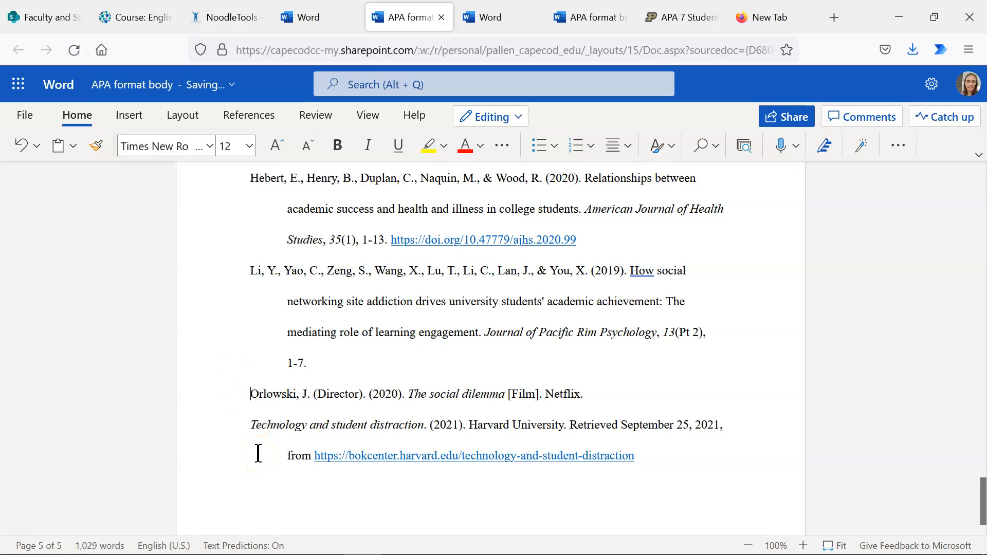
scroll(257, 452, down, 2)
scroll(386, 362, up, 7)
scroll(385, 363, down, 3)
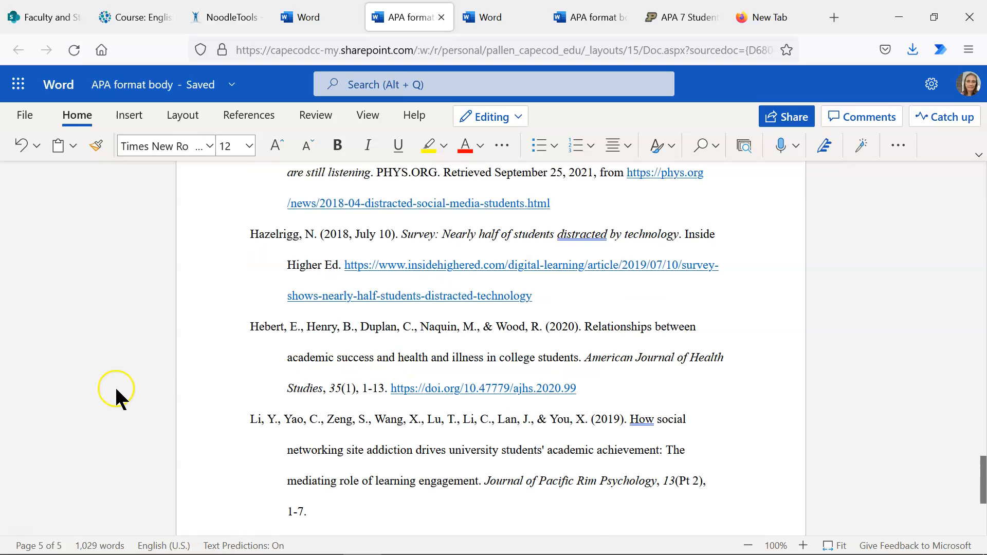